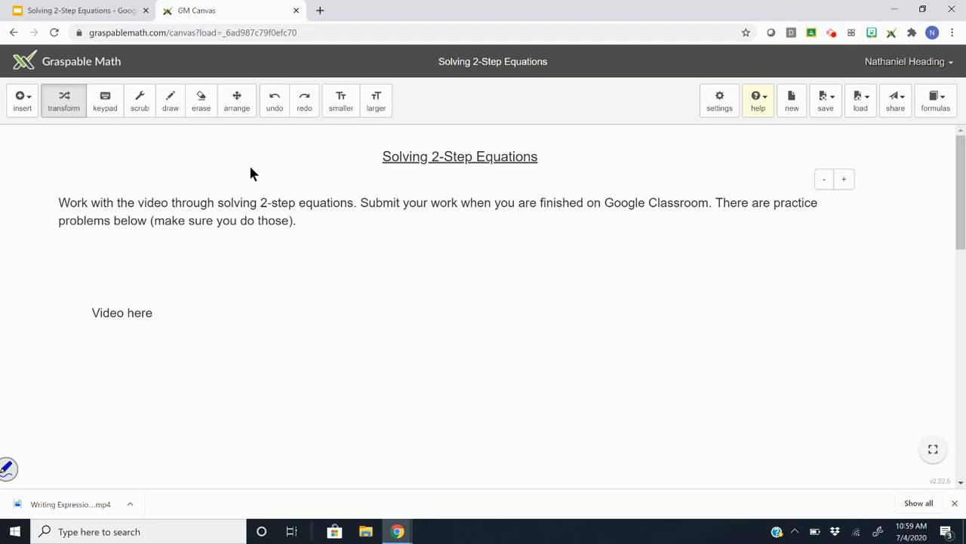
Insert the math expression 3x + 4 = 40 and place it in the blank space below the end of the instruction text.
click(21, 103)
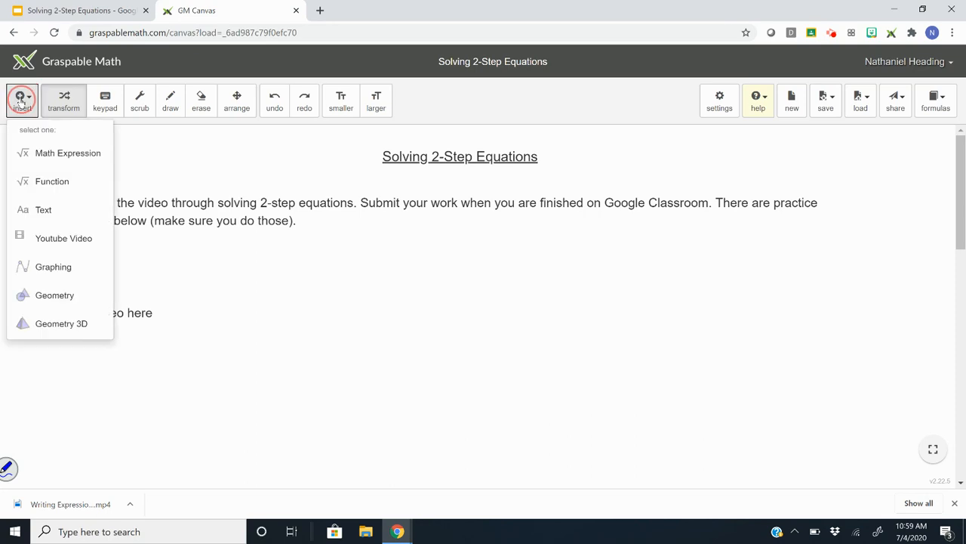
click(49, 154)
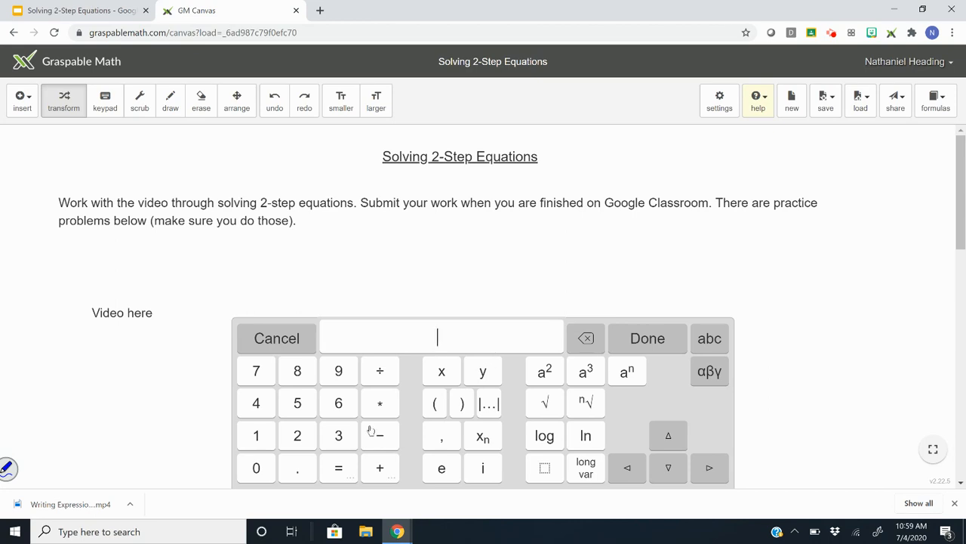
text(3x + 4 = 40)
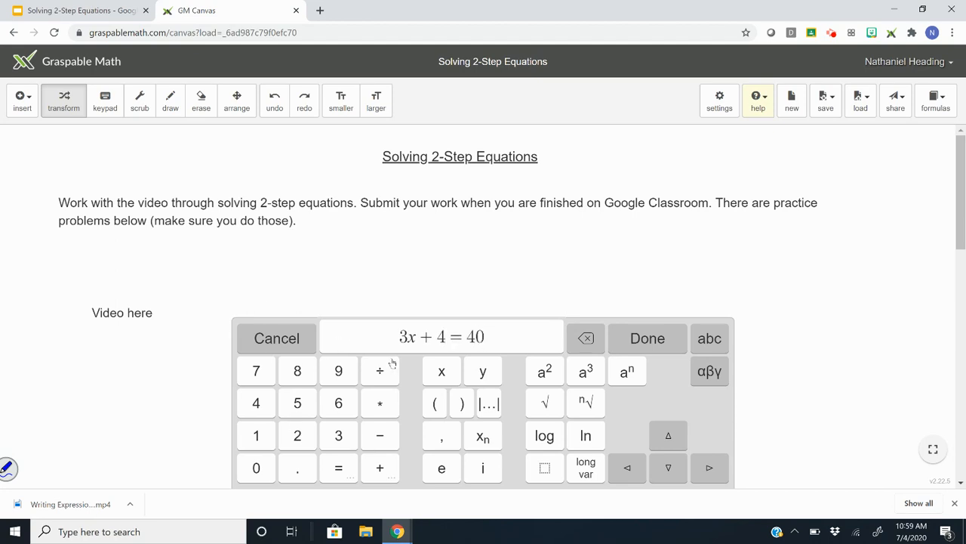
click(665, 344)
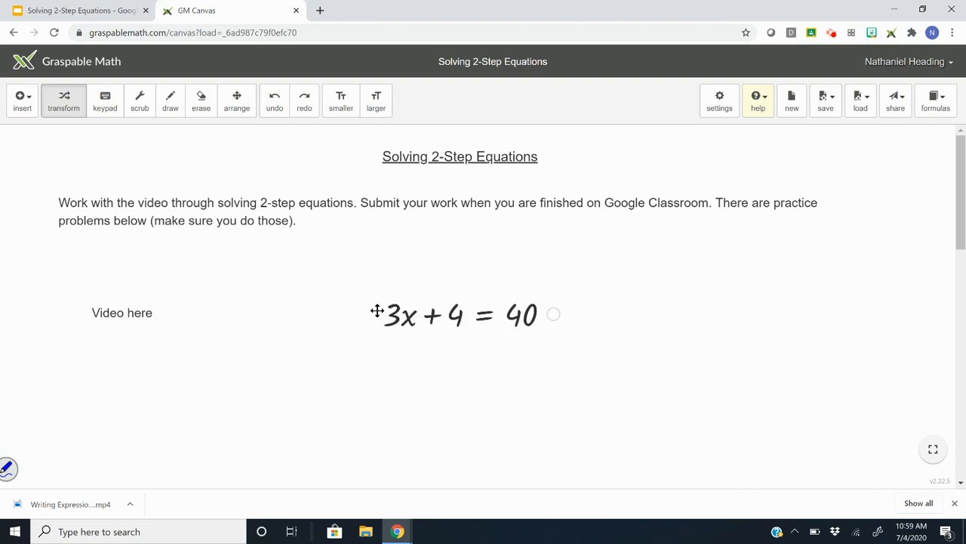
mouse_move(399, 315)
drag(374, 311, 612, 254)
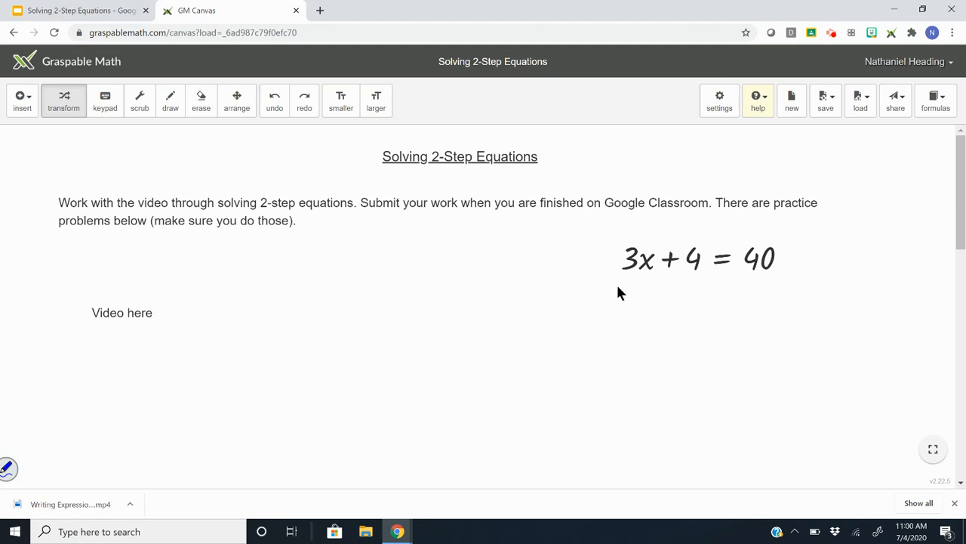
Move the 4 in 3x + 4 = 40 to the other side and combine the constants to get 3x = 36.
click(692, 259)
mouse_move(693, 259)
mouse_down()
mouse_move(686, 270)
mouse_move(696, 291)
mouse_move(728, 294)
mouse_move(688, 302)
mouse_move(634, 282)
mouse_move(759, 309)
mouse_move(656, 242)
mouse_move(704, 264)
mouse_move(695, 260)
mouse_up()
drag(693, 262, 802, 259)
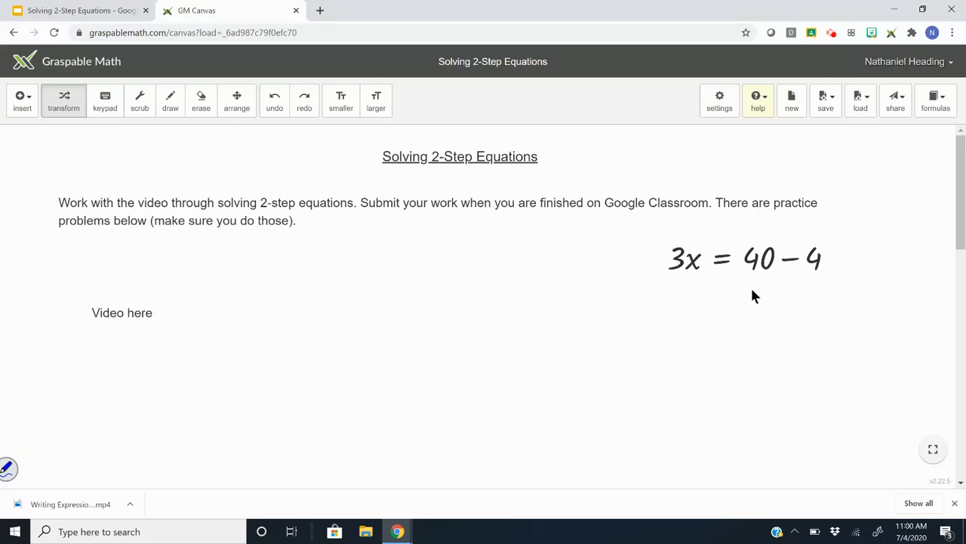
click(789, 264)
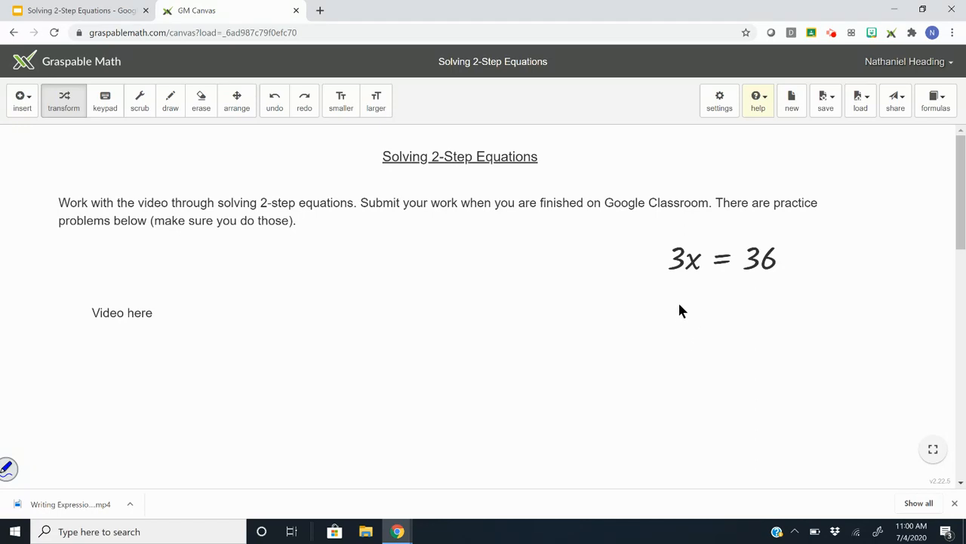
Divide 36 by the coefficient 3 to reach x = 12, and reveal every line of the worked solution.
click(676, 260)
click(676, 261)
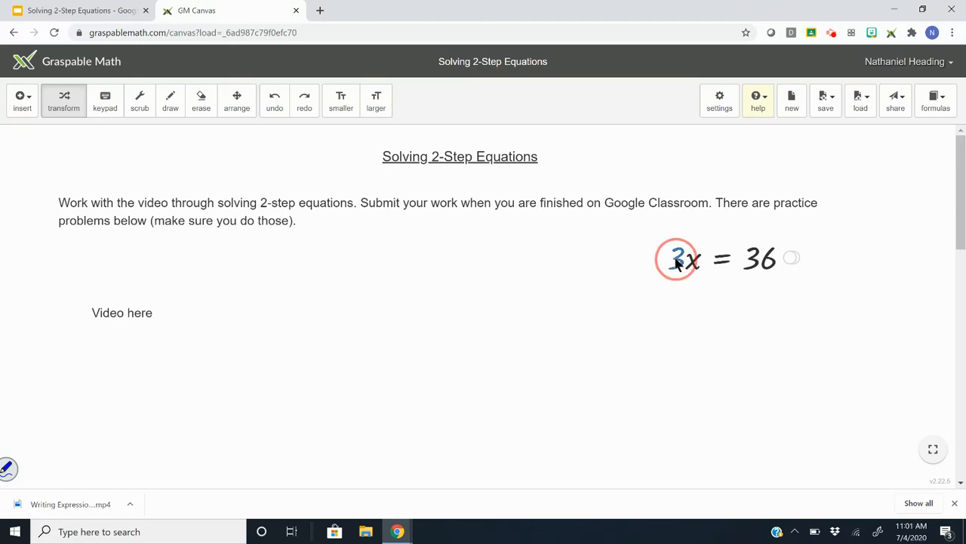
drag(677, 261, 763, 287)
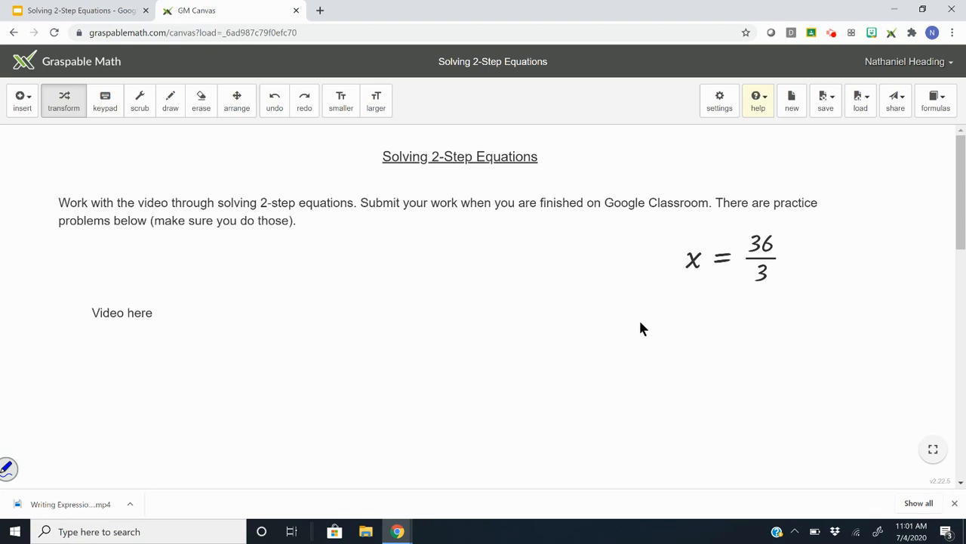
click(763, 260)
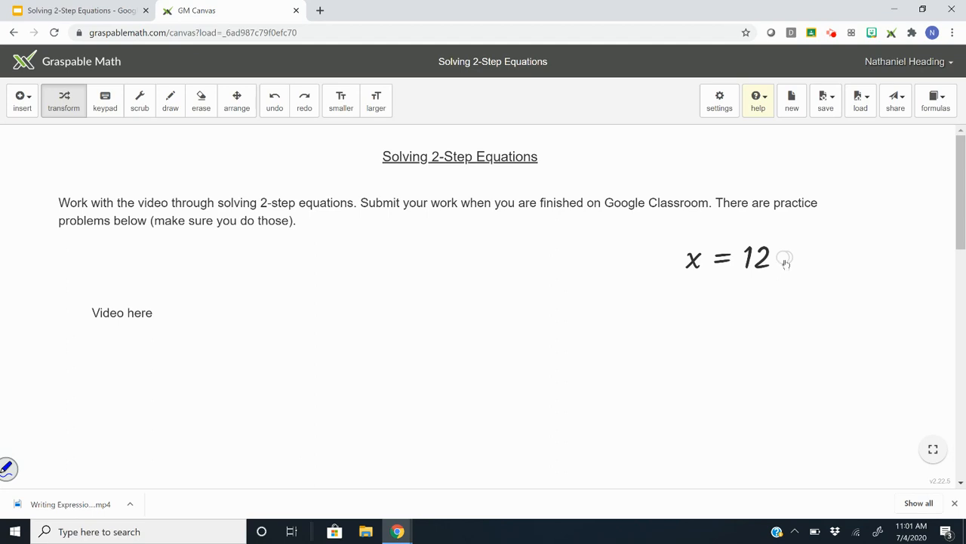
drag(785, 262, 774, 478)
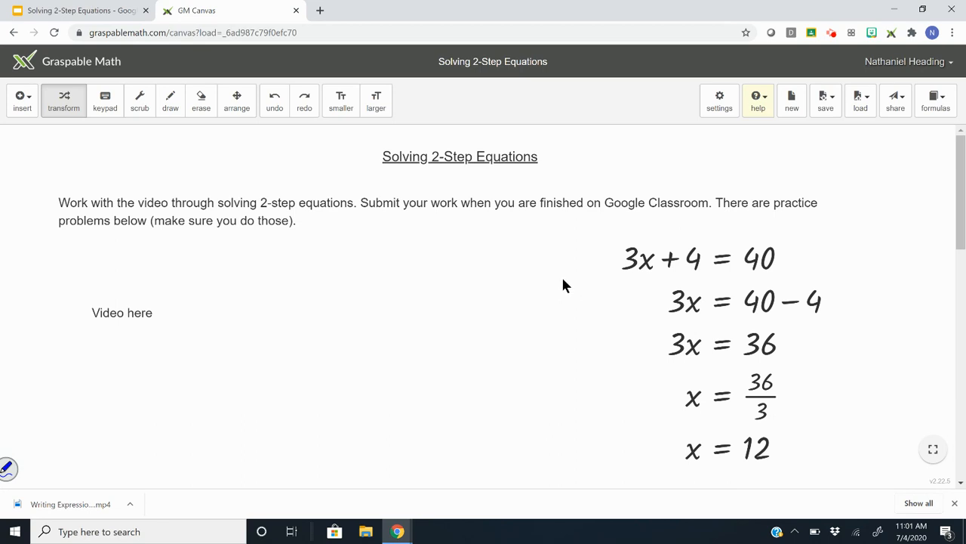
In the practice problem 3x + 7 = -8, move the 7 to the other side and simplify to 3x = -15.
scroll(563, 279, down, 3)
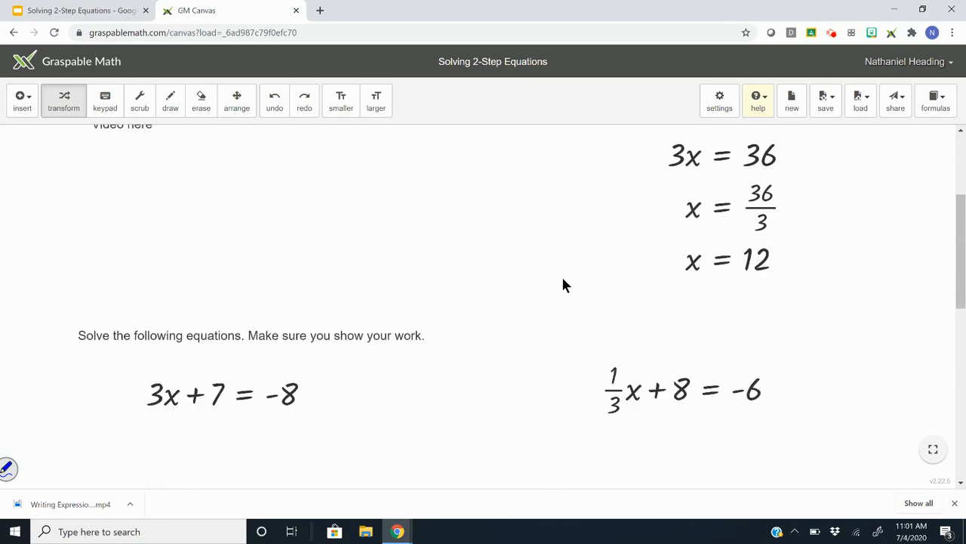
scroll(563, 285, down, 2)
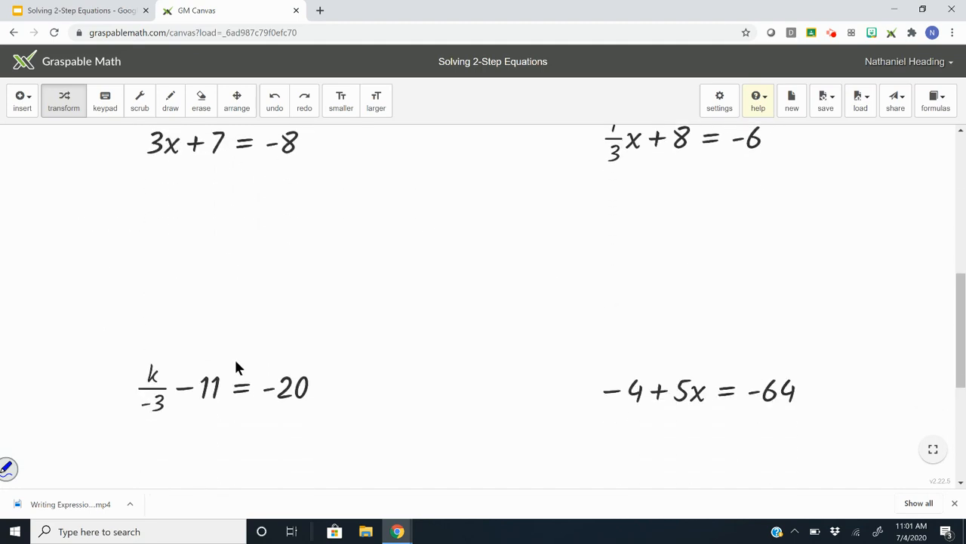
scroll(382, 360, up, 1)
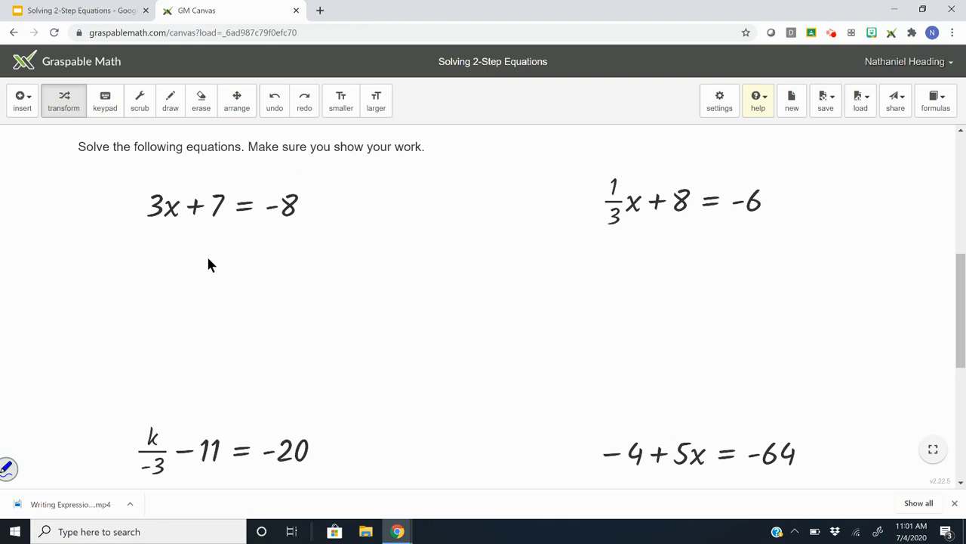
click(223, 205)
drag(223, 205, 336, 198)
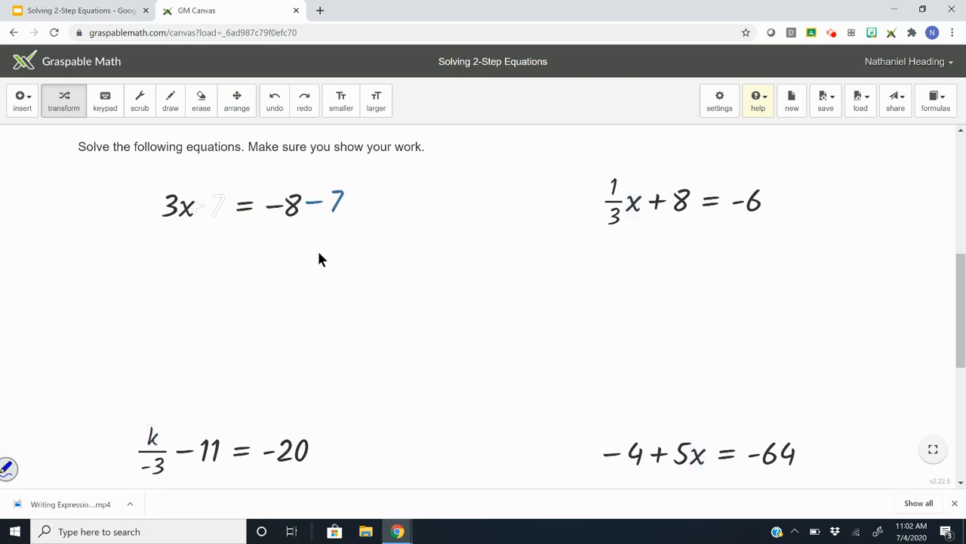
click(327, 209)
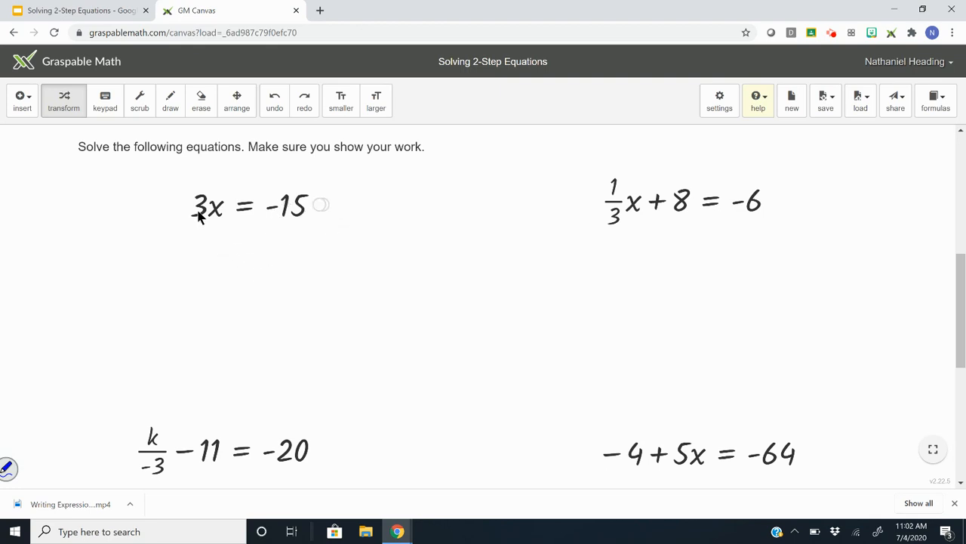
Divide -15 by the coefficient 3 to get x = -5, and expand the solution lines below the first problem.
drag(199, 213, 296, 235)
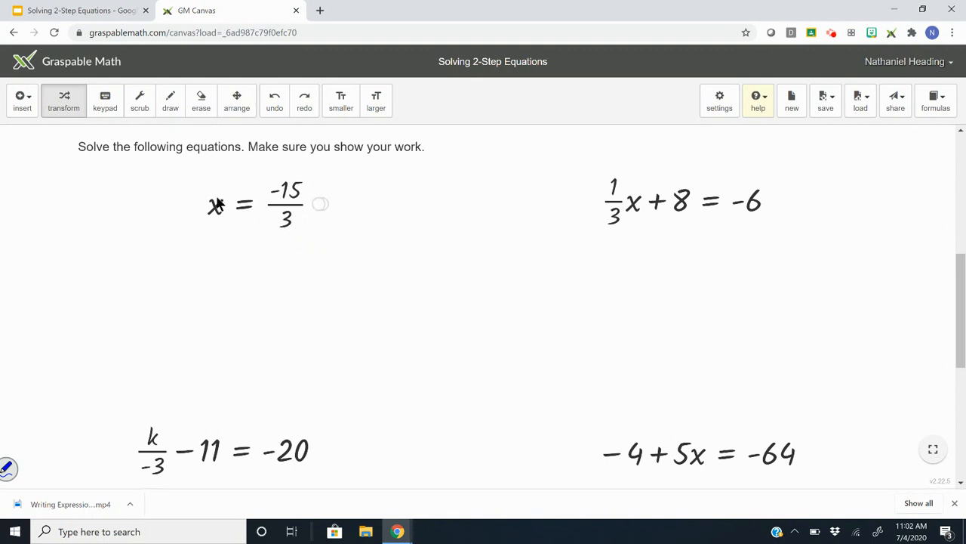
click(291, 209)
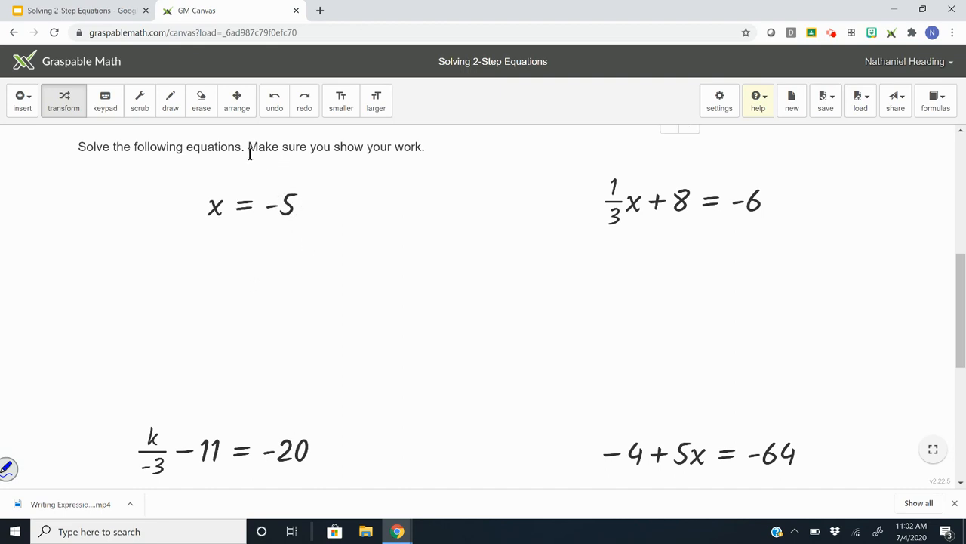
drag(309, 206, 329, 341)
Move the equation k/-3 - 11 = -20 farther down the canvas and reveal all solution lines of 3x + 7 = -8.
scroll(306, 436, down, 3)
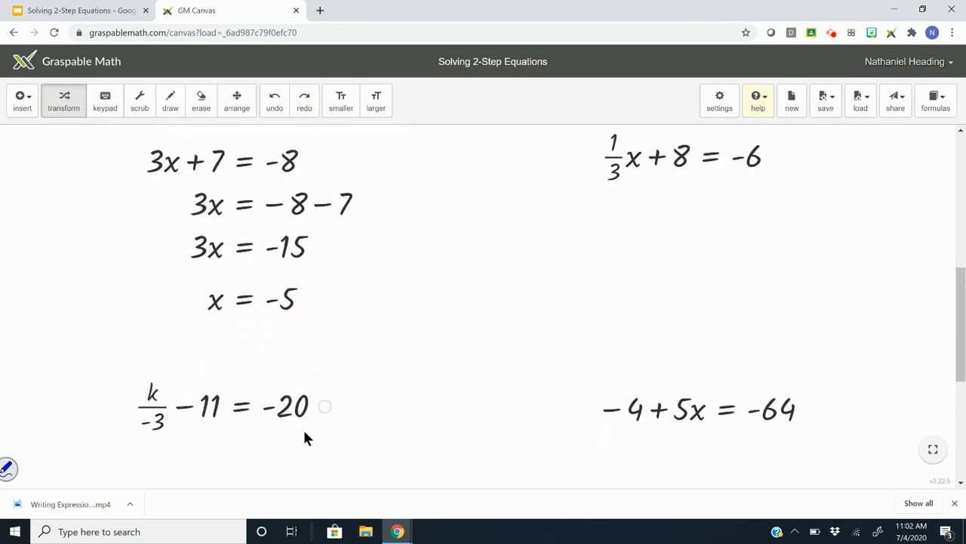
drag(131, 188, 131, 304)
scroll(272, 271, up, 3)
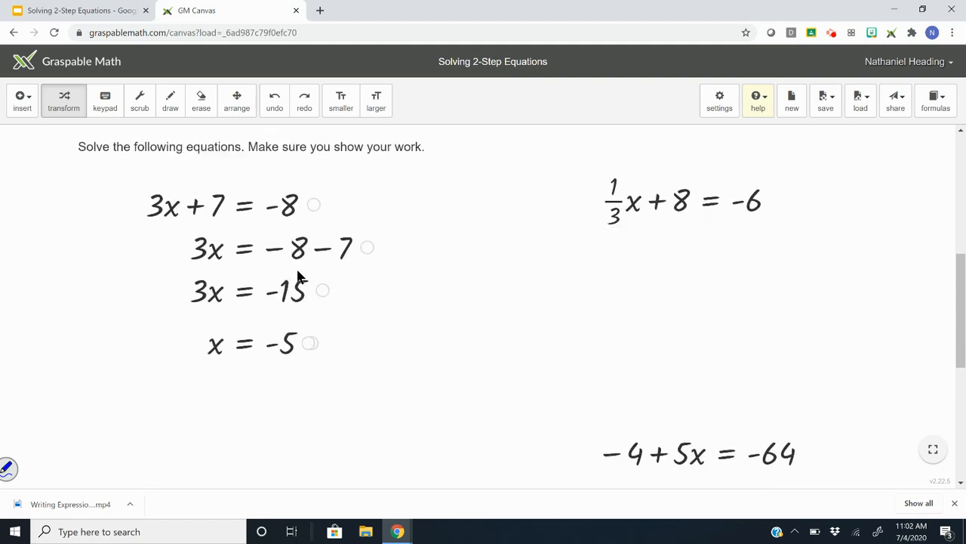
drag(309, 345, 306, 490)
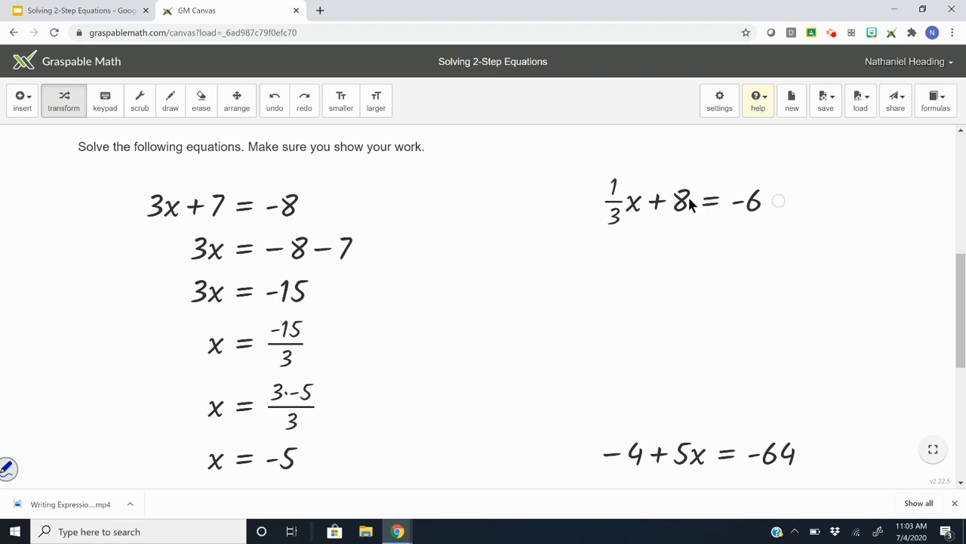
Solve 1/3x + 8 = -6 by moving the 8 and the 1/3 to the other side and simplifying to x = -42.
drag(682, 199, 803, 202)
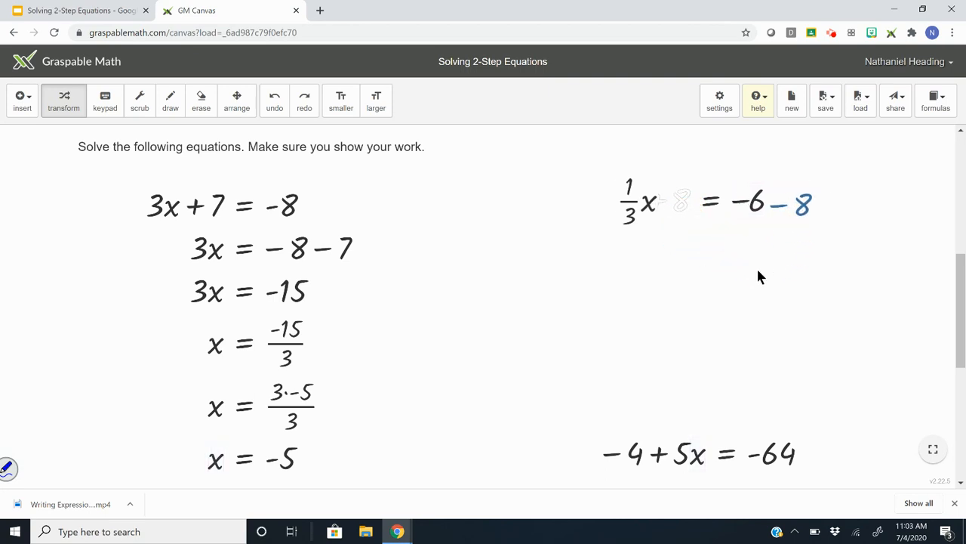
click(791, 203)
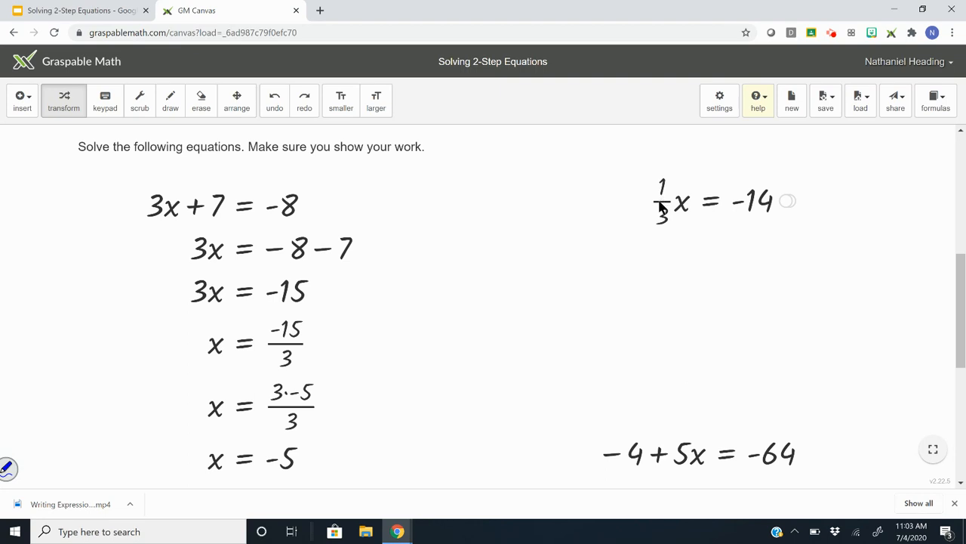
drag(660, 207, 802, 196)
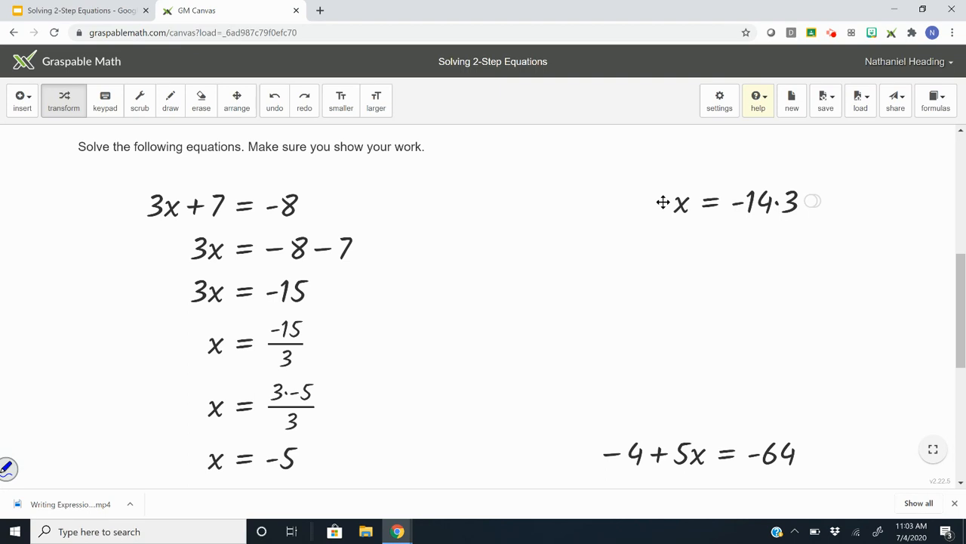
click(770, 211)
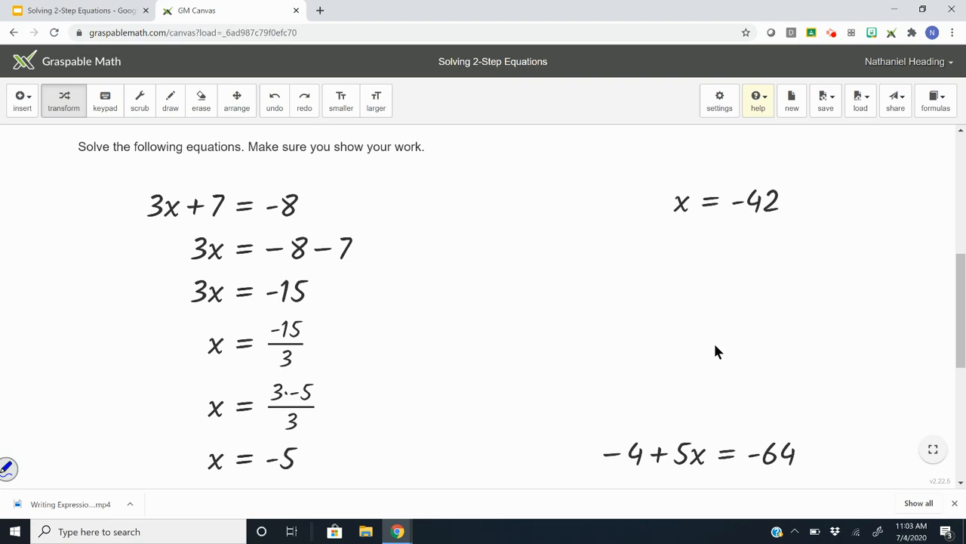
Move the equation -4 + 5x = -64 farther down the canvas and reveal all solution lines of 1/3x + 8 = -6.
scroll(657, 410, down, 1)
drag(596, 405, 599, 492)
scroll(732, 305, up, 1)
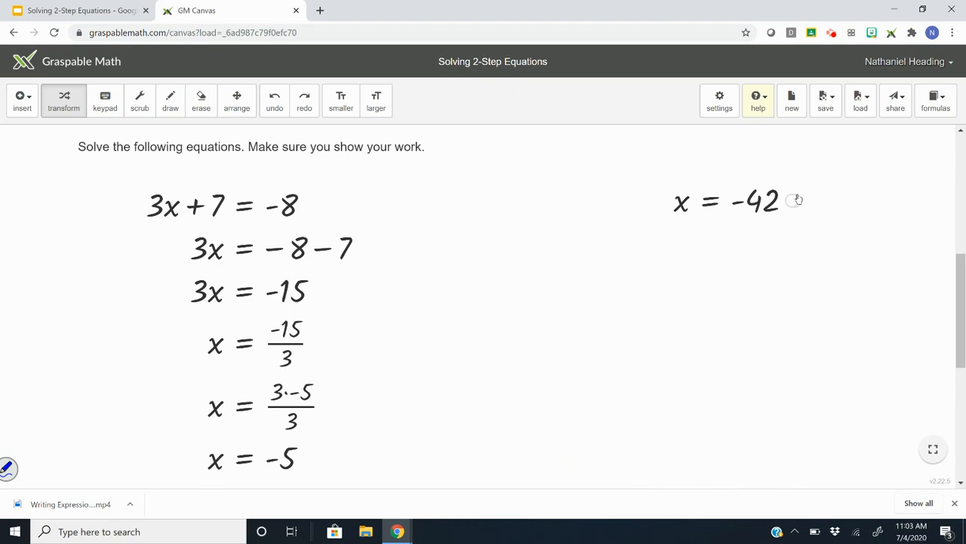
drag(797, 200, 785, 478)
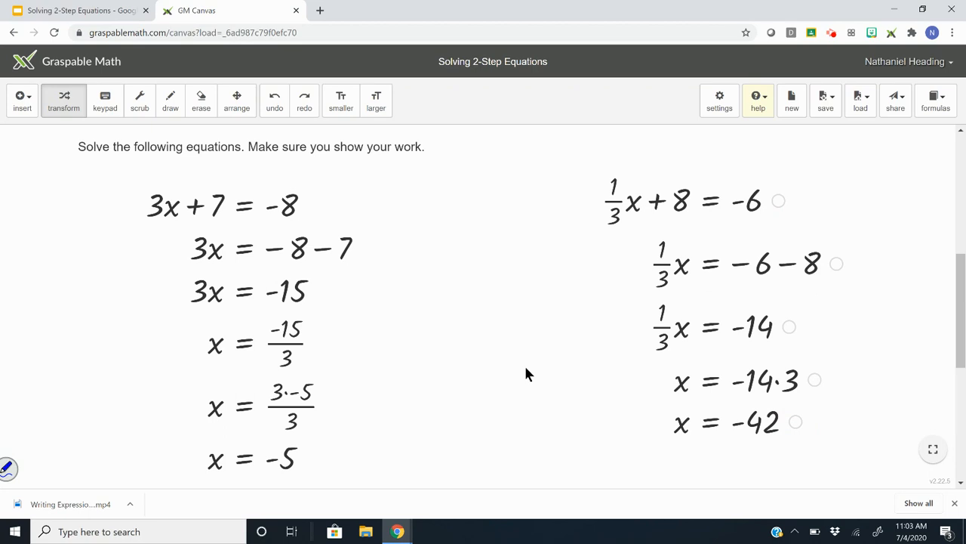
In k/-3 - 11 = -20, move the 11 to the other side and simplify to k/-3 = -9.
scroll(526, 374, down, 4)
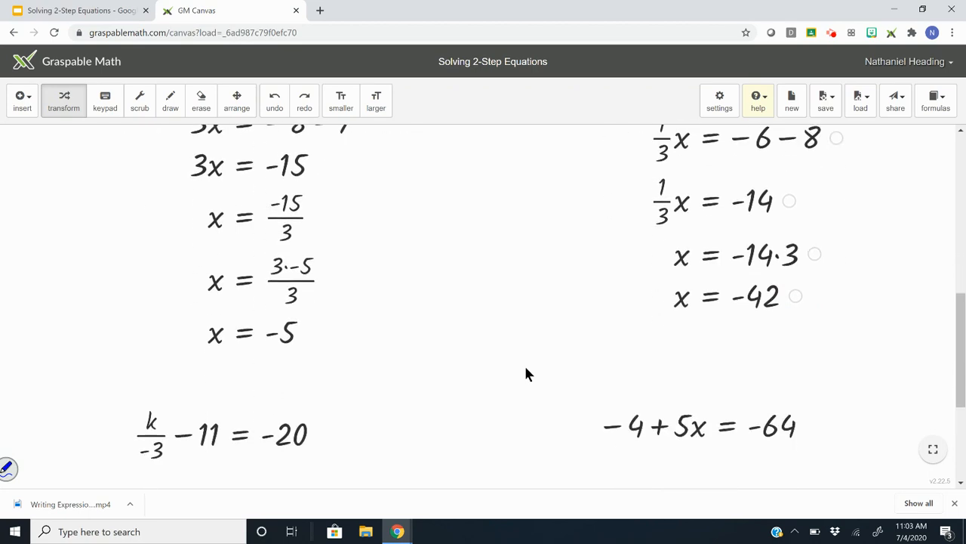
scroll(526, 370, down, 1)
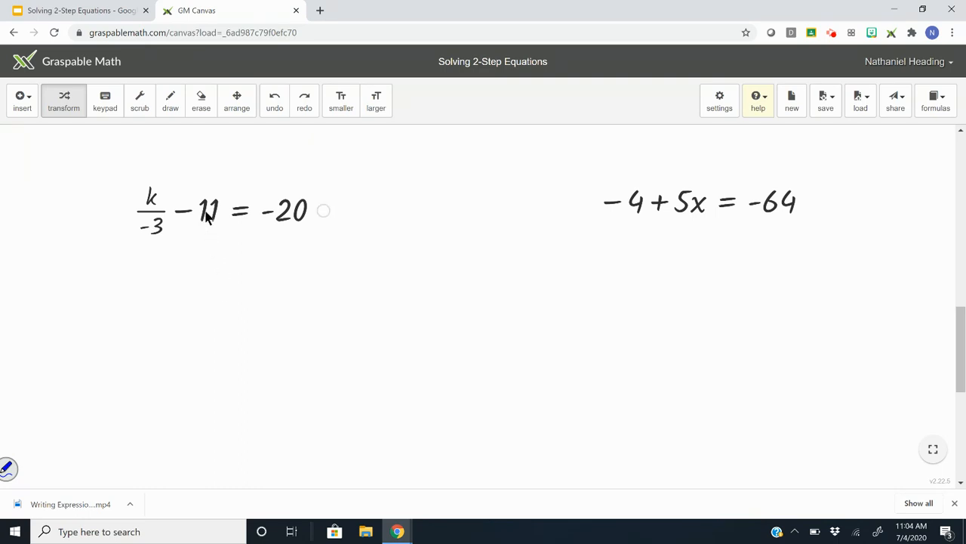
drag(208, 215, 355, 215)
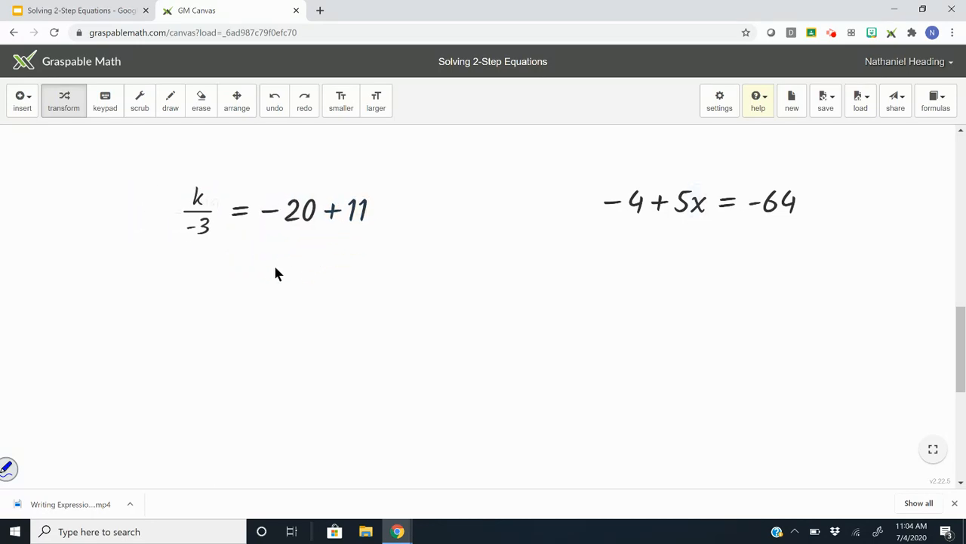
click(335, 214)
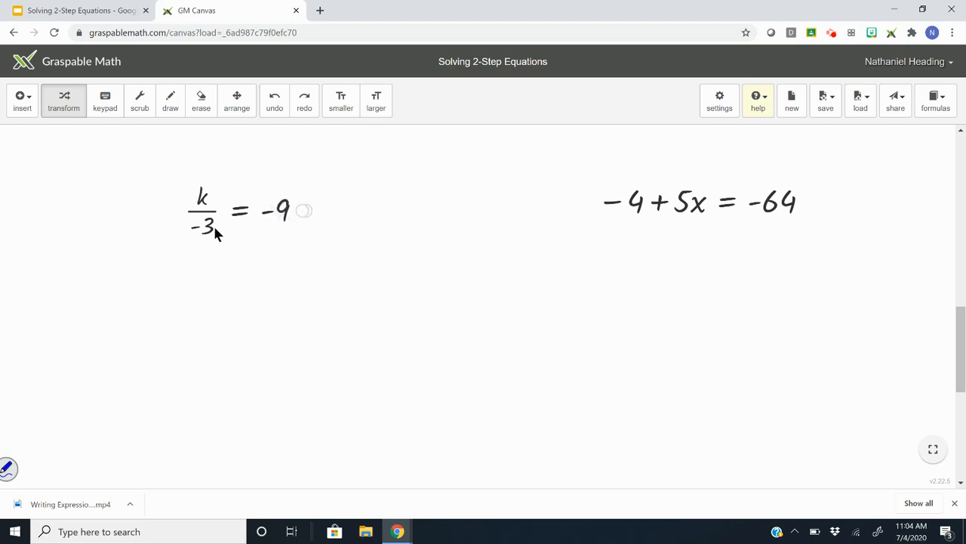
Multiply -9 by the denominator -3 to get k = 27, and reveal all lines of the worked solution.
drag(207, 231, 311, 211)
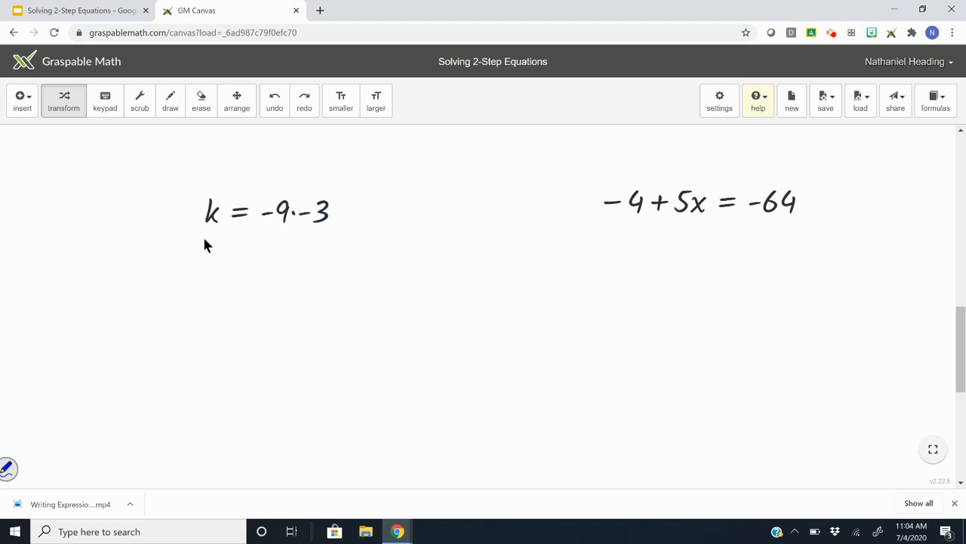
click(294, 214)
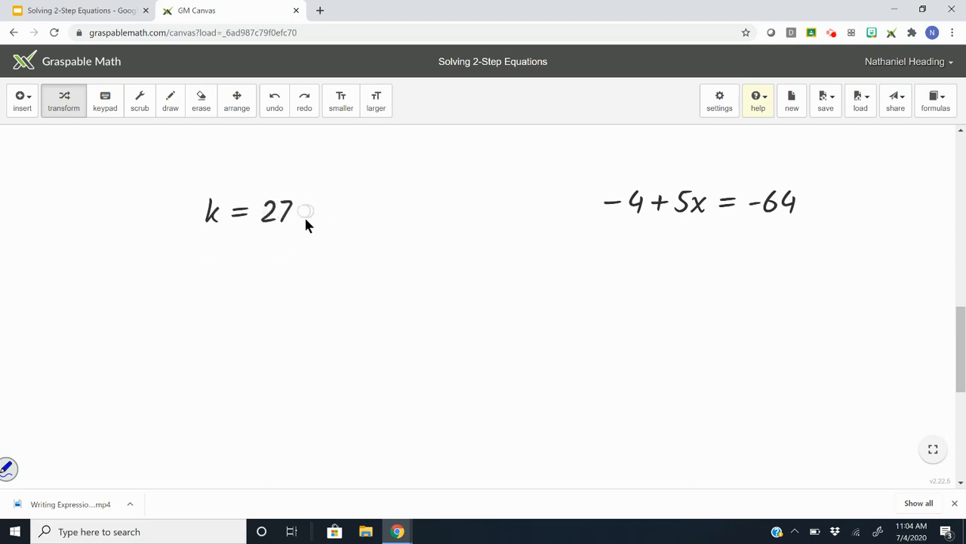
drag(305, 230, 300, 470)
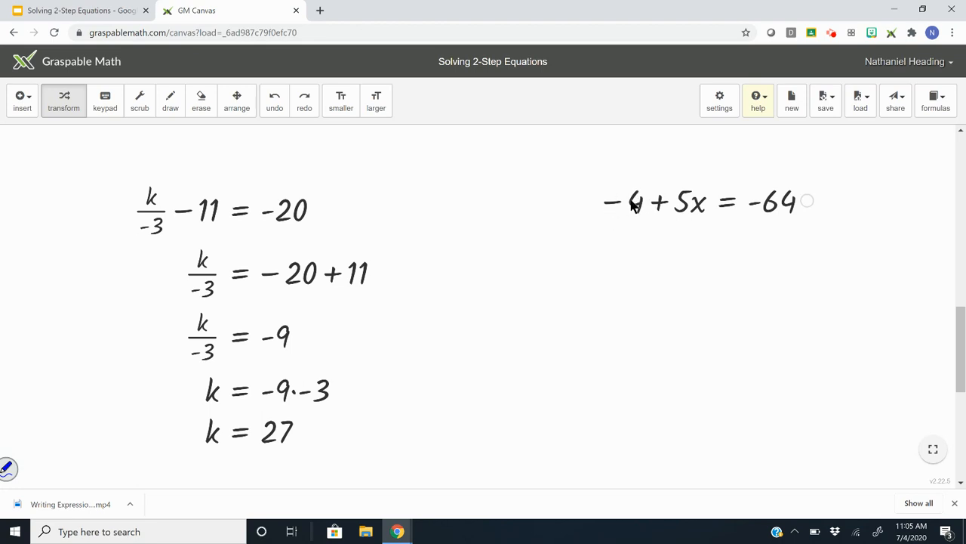
Reorder -4 + 5x = -64 as 5x - 4 = -64, and move the 4 across to simplify to 5x = -60.
drag(634, 206, 711, 199)
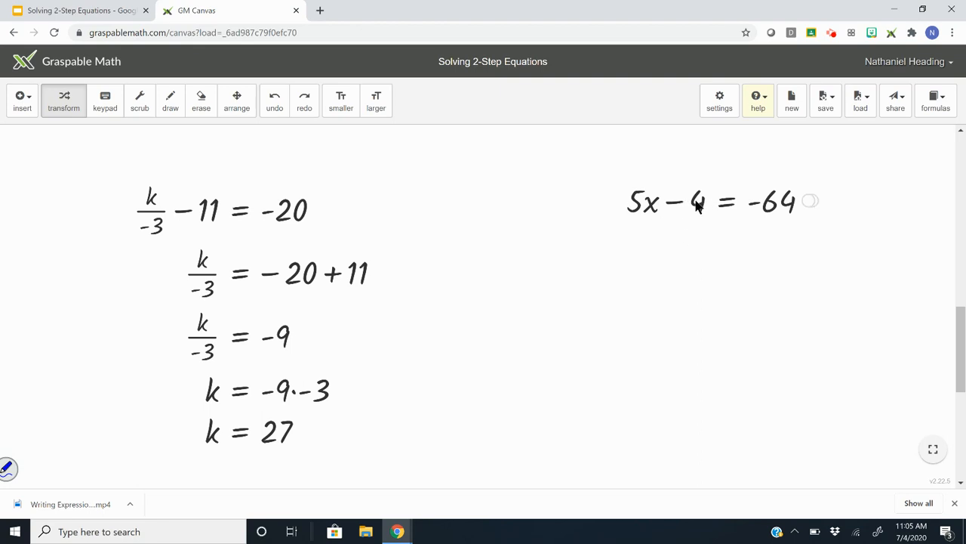
drag(697, 206, 844, 208)
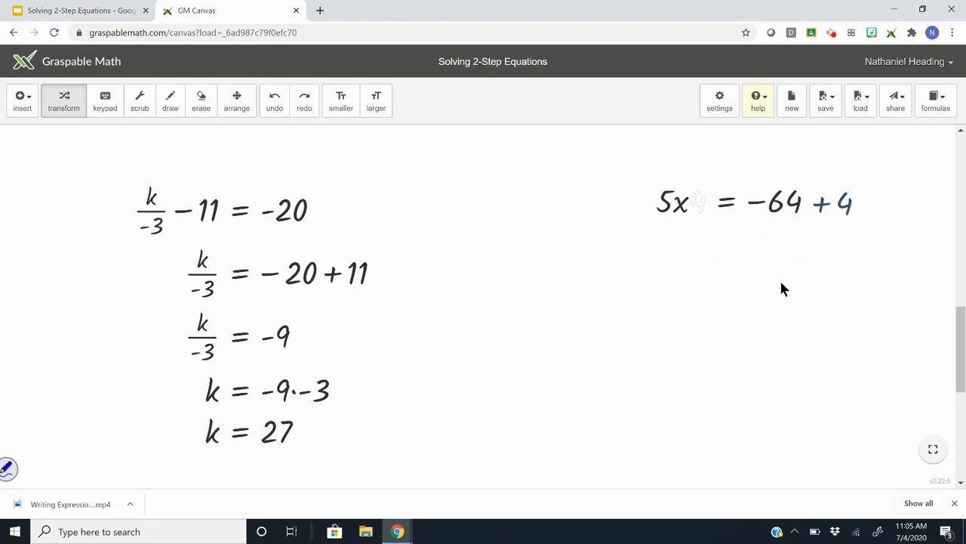
click(826, 205)
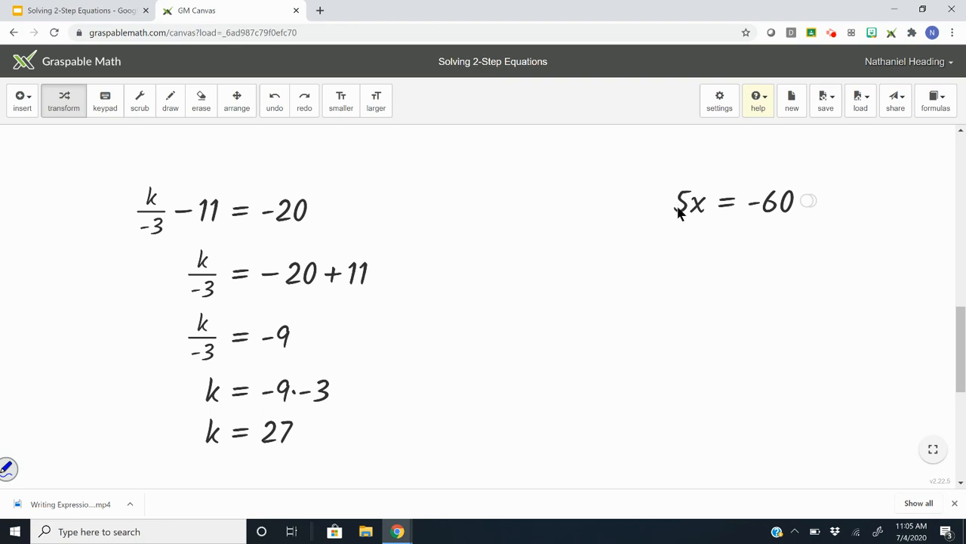
Divide -60 by the coefficient 5 to get x = -12, and reveal every line of the worked solution.
drag(679, 214, 775, 209)
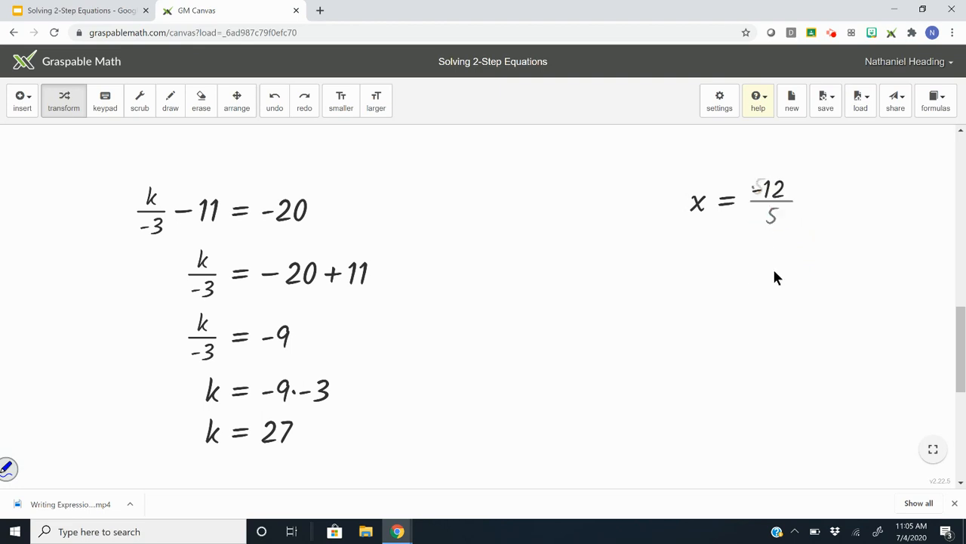
click(804, 204)
drag(804, 204, 831, 537)
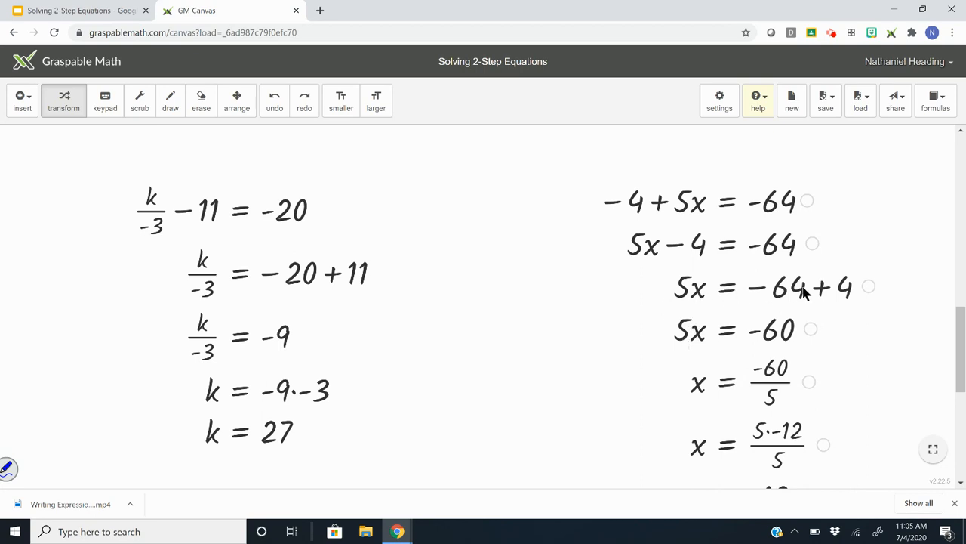
scroll(817, 302, down, 1)
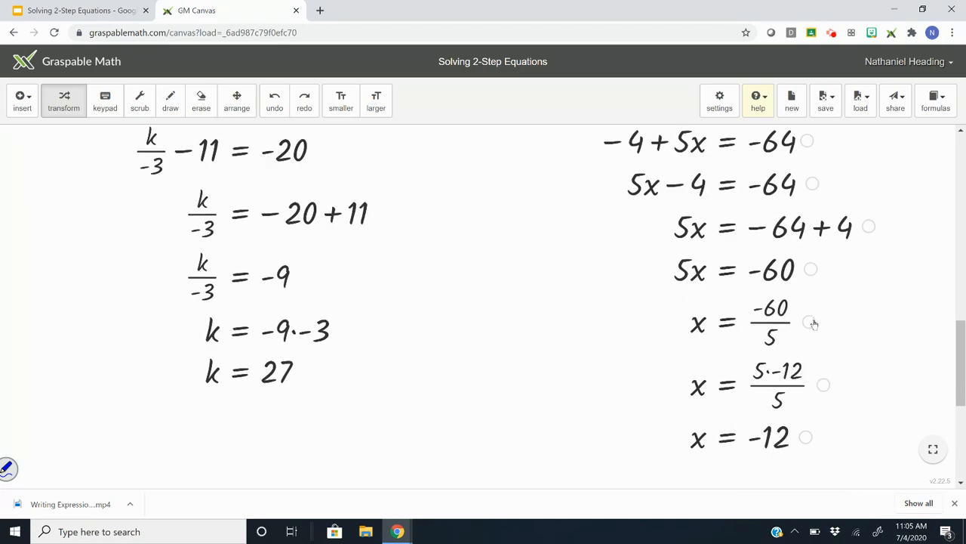